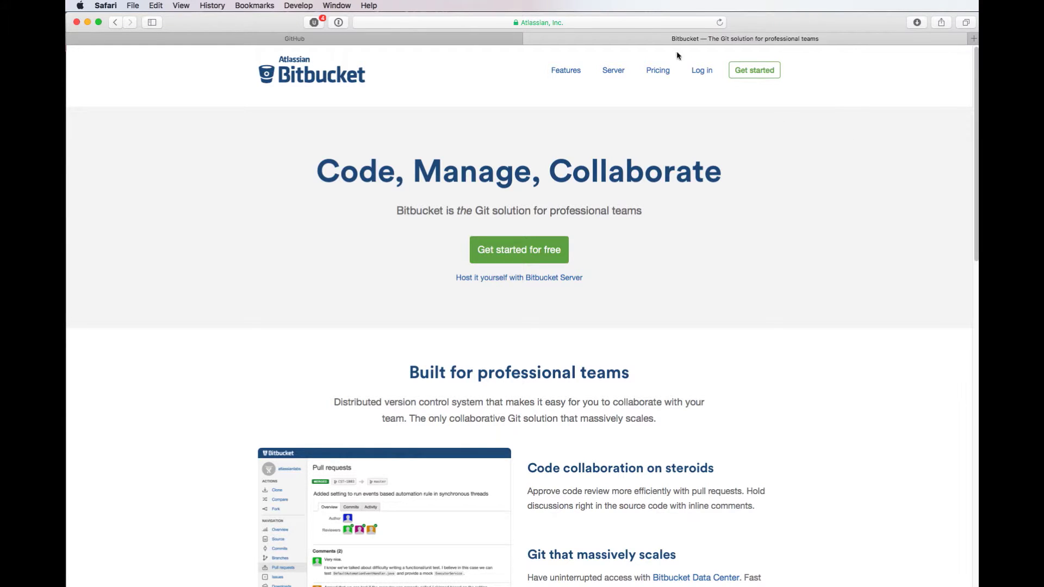
- Leave the Bitbucket home page with Get started to reach the signup form
left_click(642, 23)
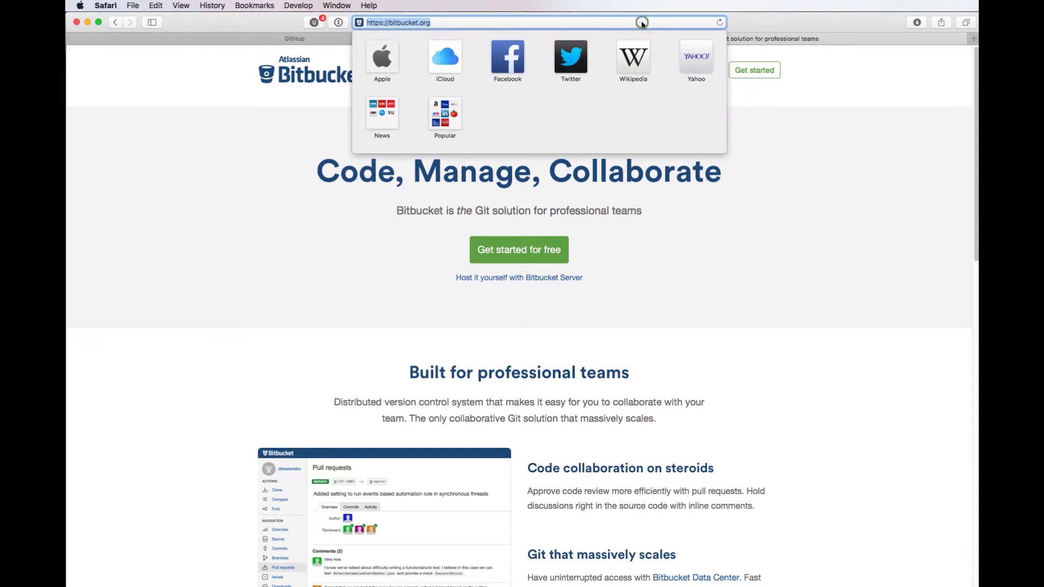
left_click(897, 209)
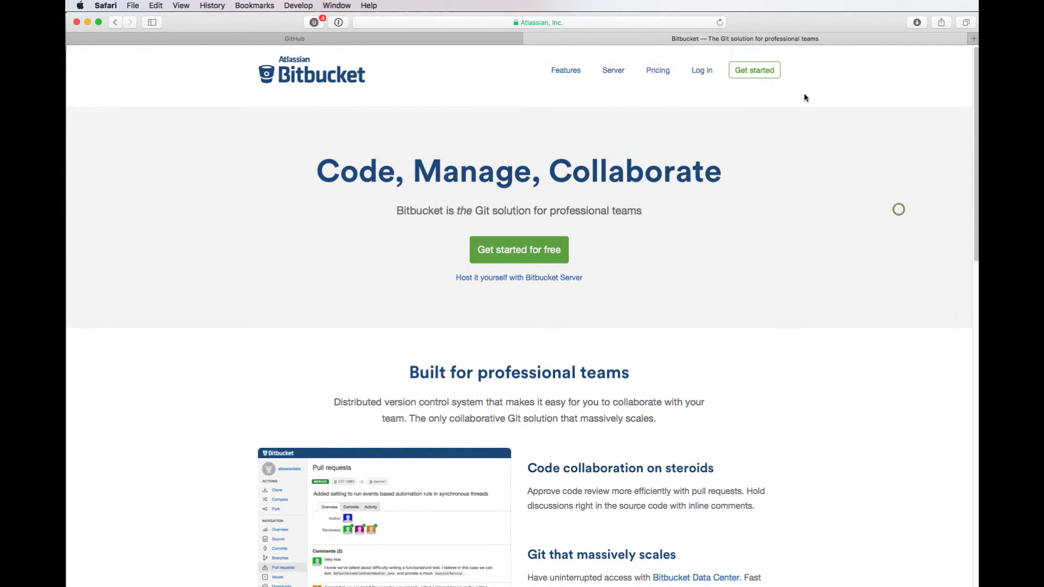
left_click(754, 70)
- Enter the suggested email address and continue to the account details
left_click(569, 187)
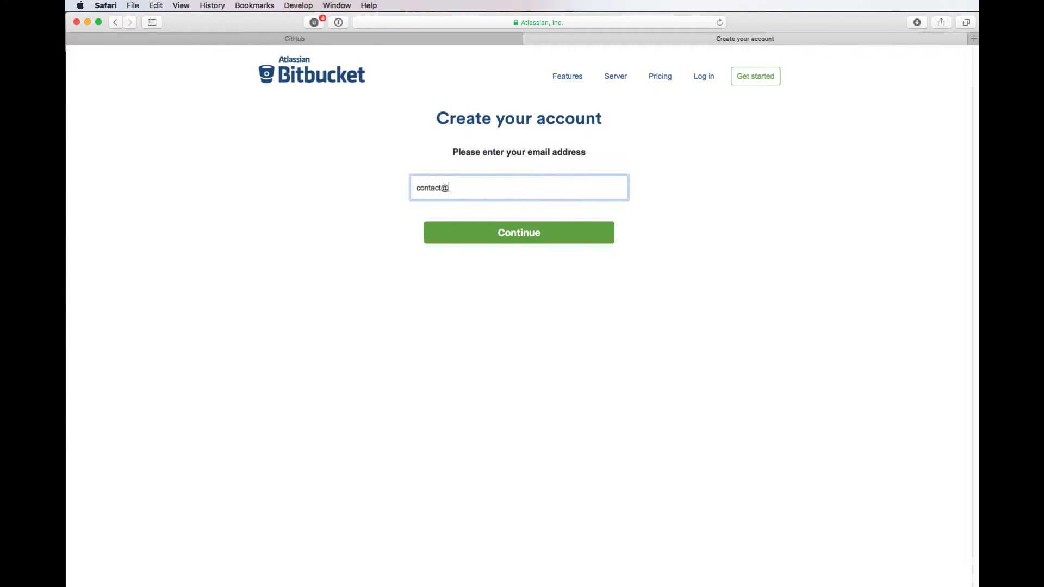
key("Tab")
left_click(576, 236)
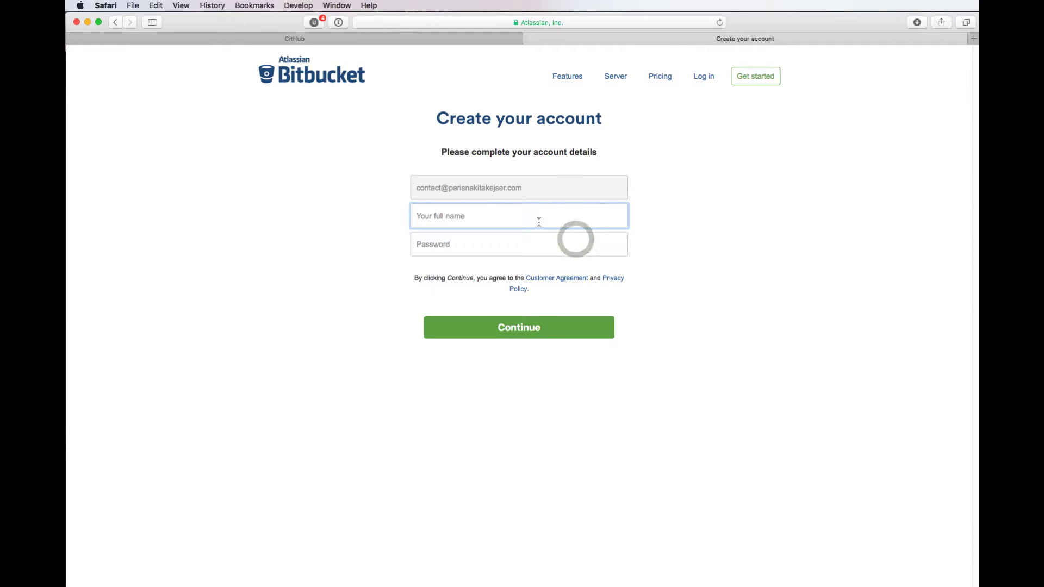
type("Paris Nakita K")
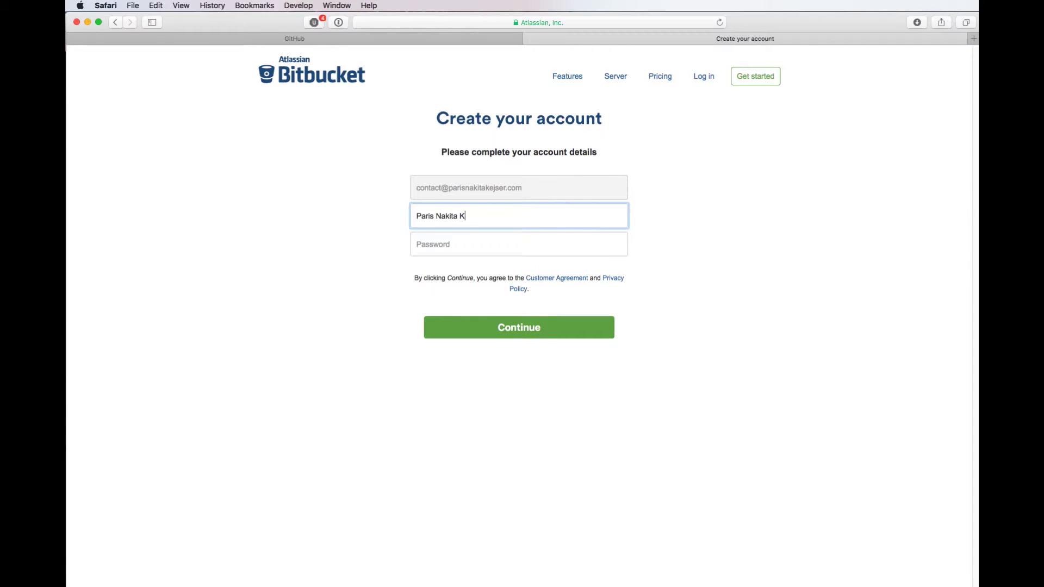
type("ejser")
- Fill in full name and password, submit them, and decline saving the password
key("Tab")
type("••••••••••")
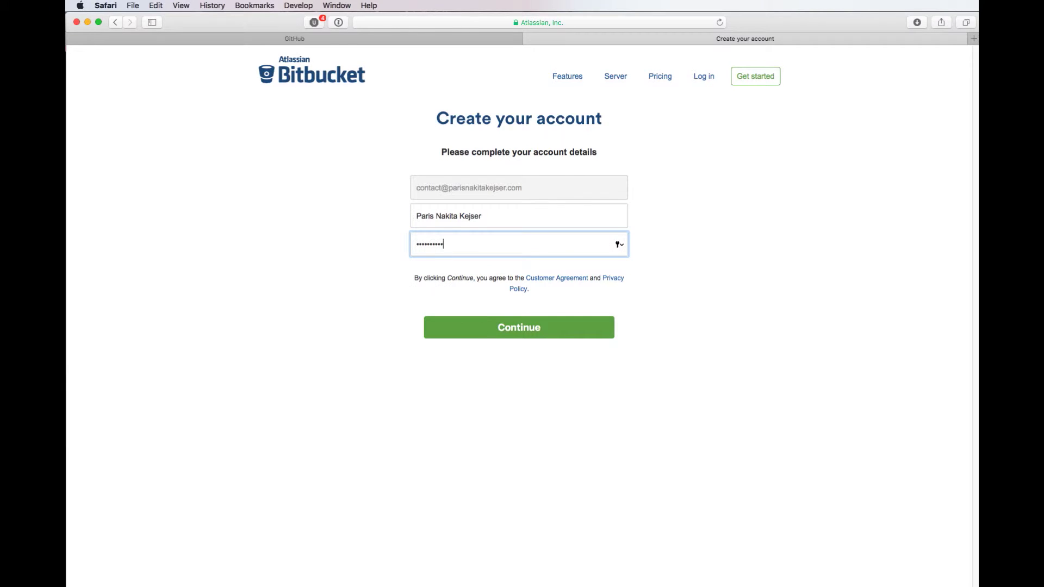
key("super+backslash")
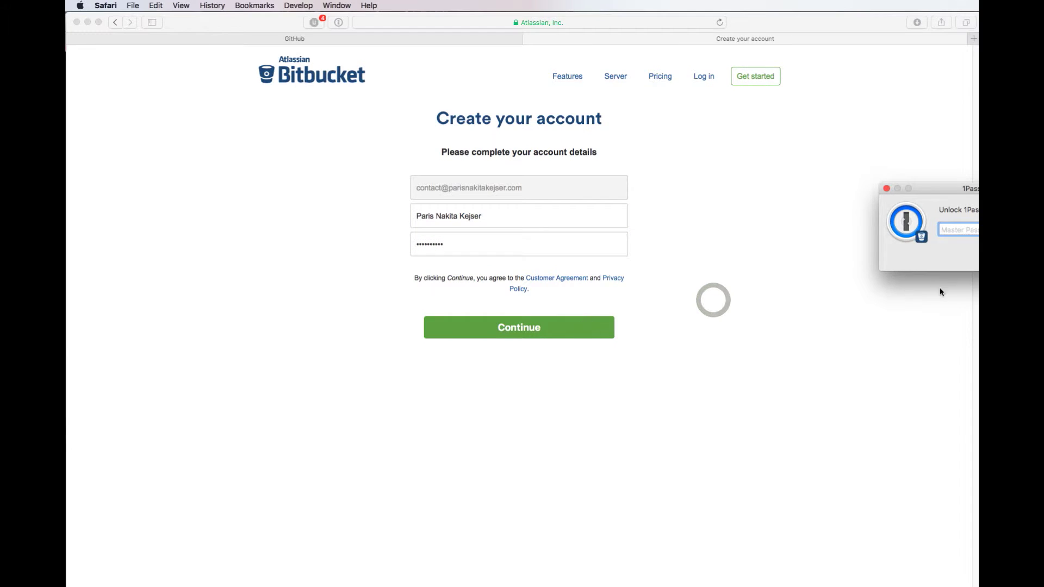
left_click(653, 304)
left_click(553, 329)
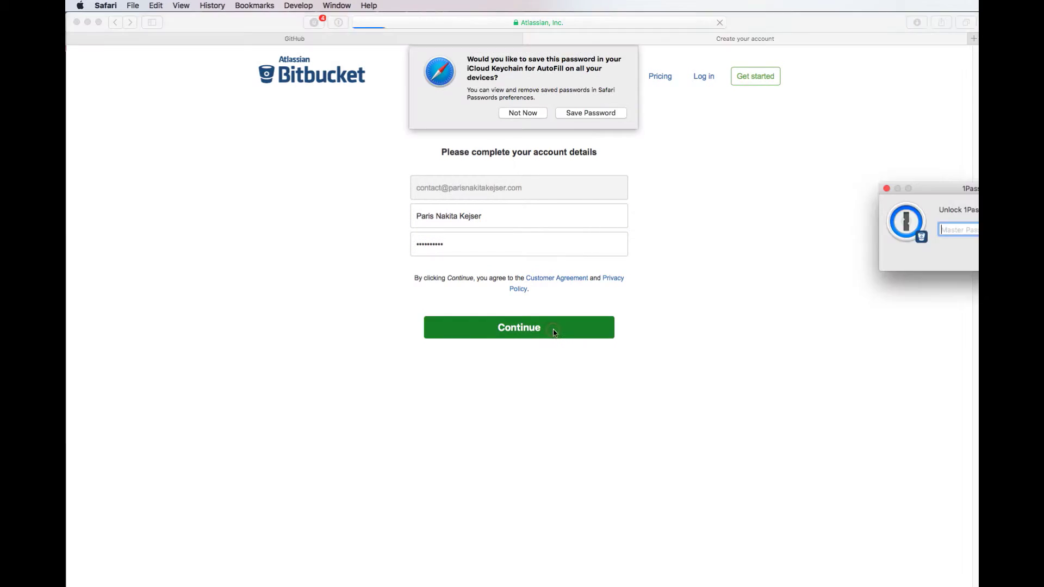
left_click(523, 112)
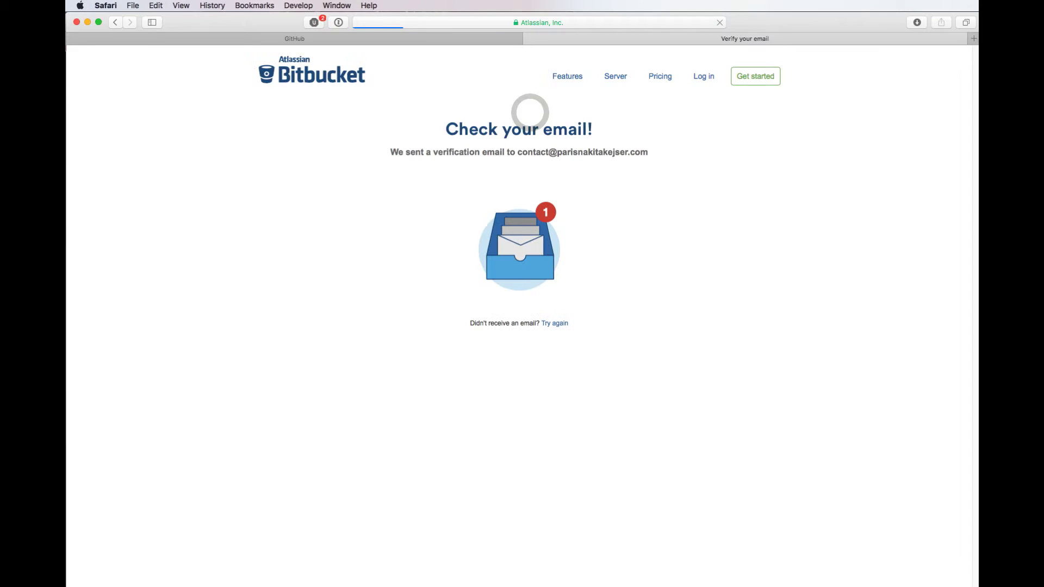
- Switch to the email app and bring the verification email into view
left_click(692, 247)
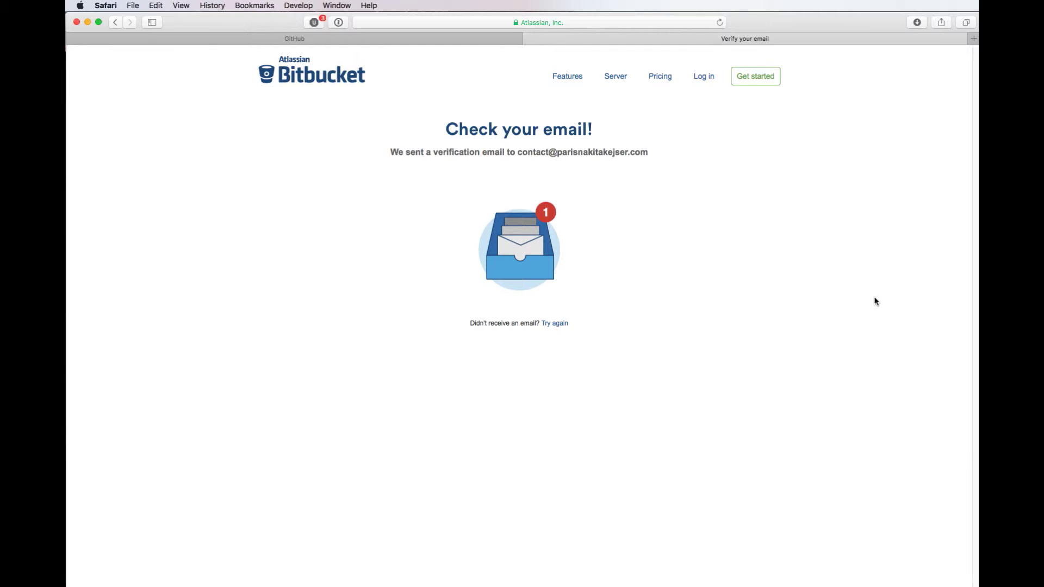
left_click(817, 294)
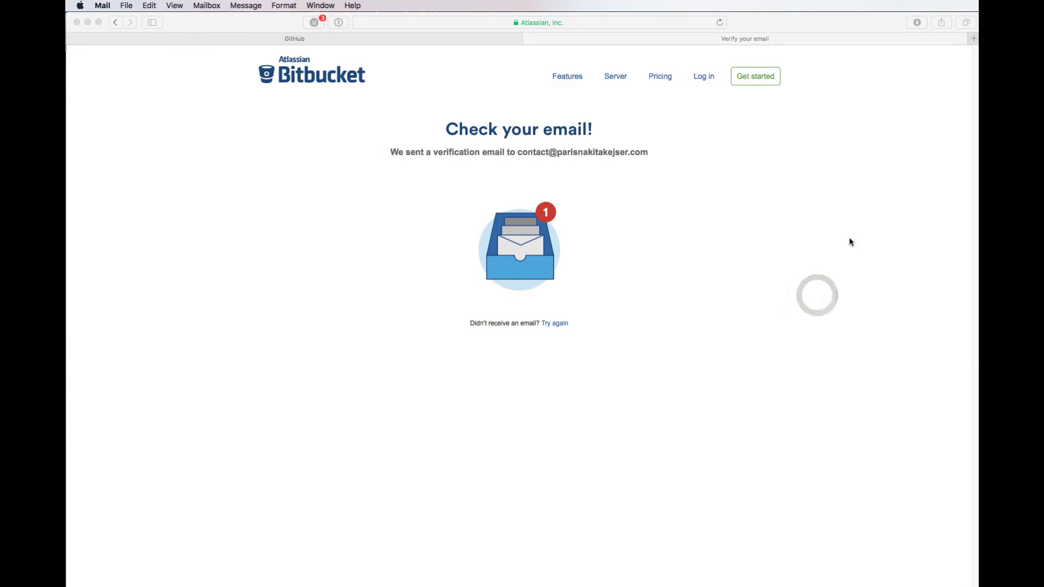
left_click(832, 231)
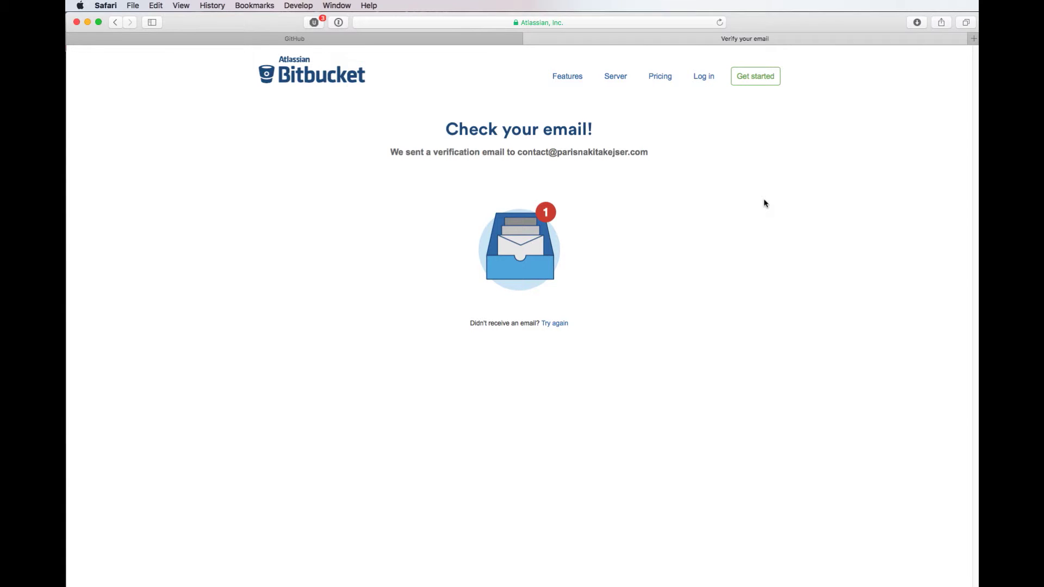
key("super+Tab")
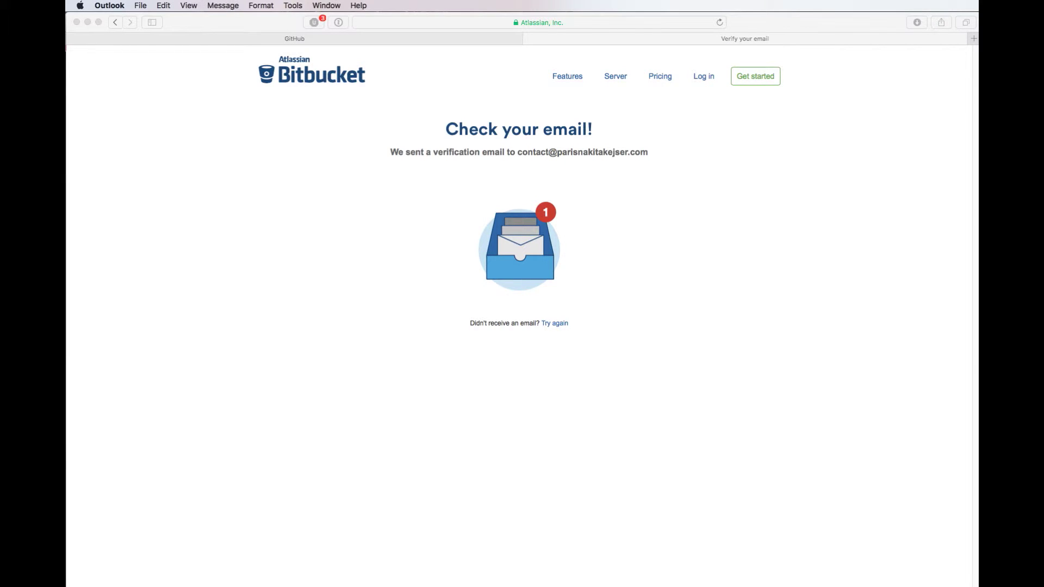
left_click_drag(897, 139, 646, 139)
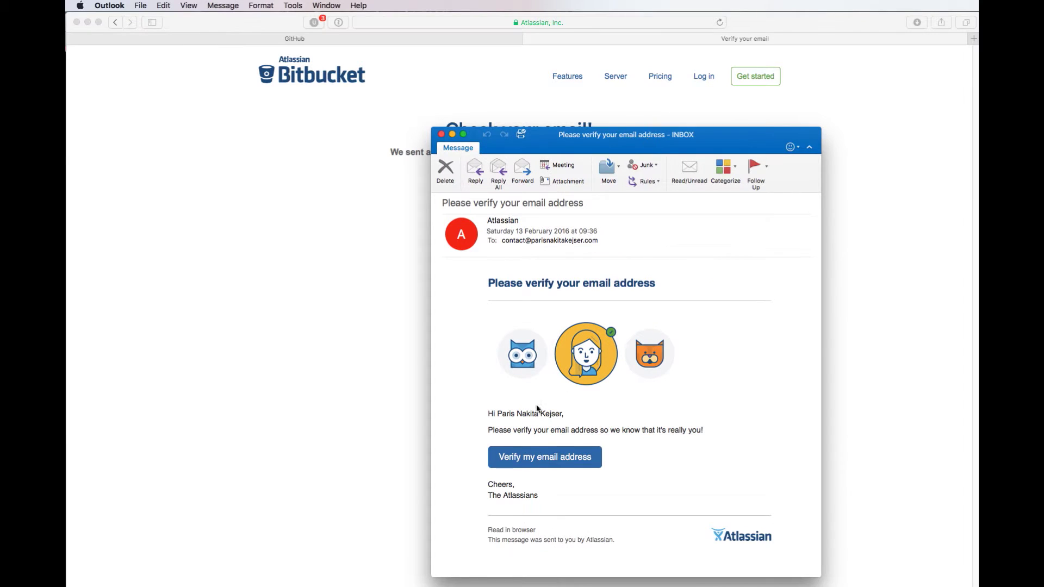
- Copy the 'Verify my email address' link and open it in Safari
right_click(539, 456)
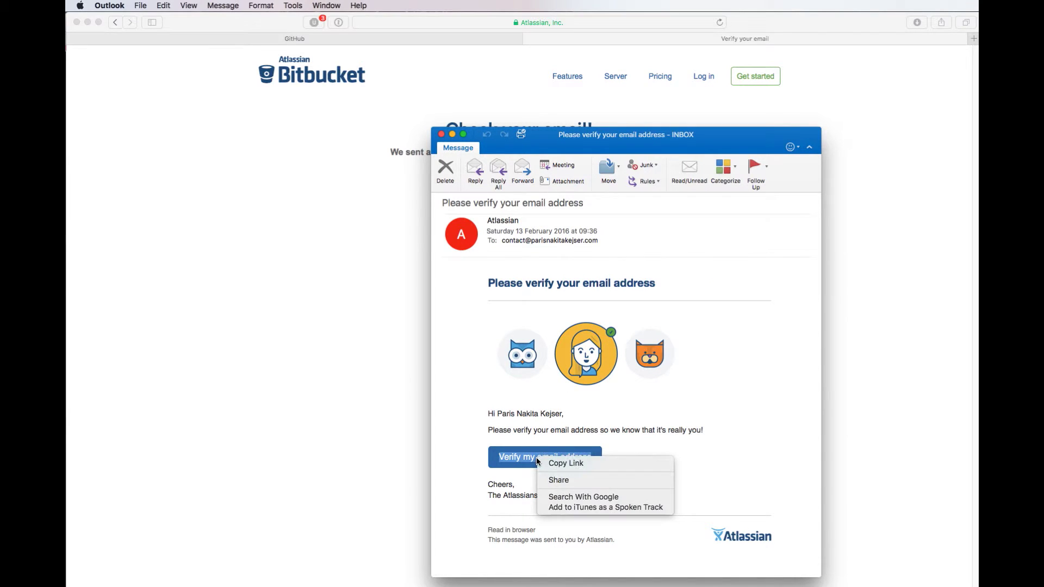
left_click(563, 466)
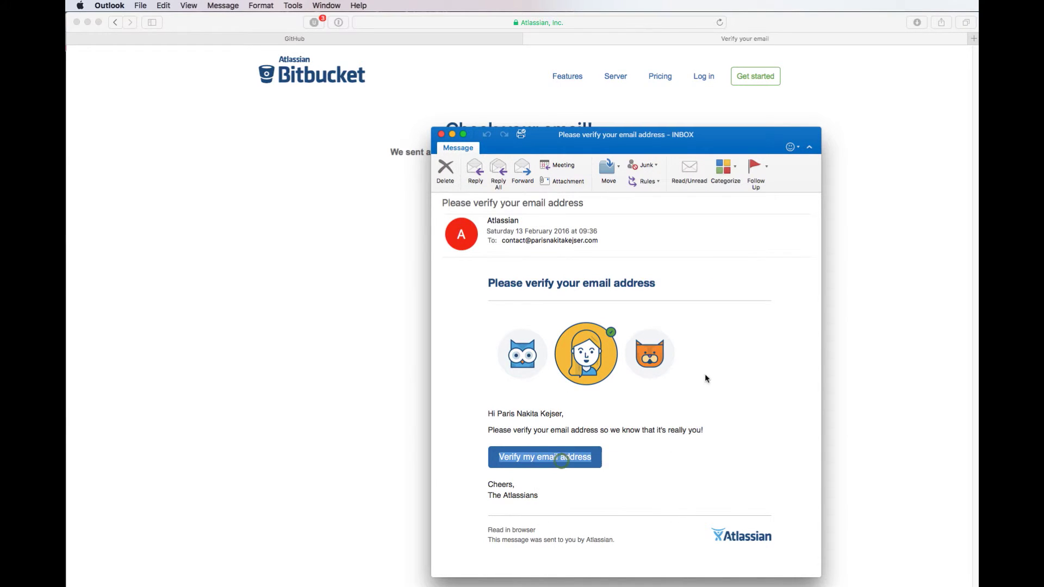
left_click(442, 135)
left_click(530, 22)
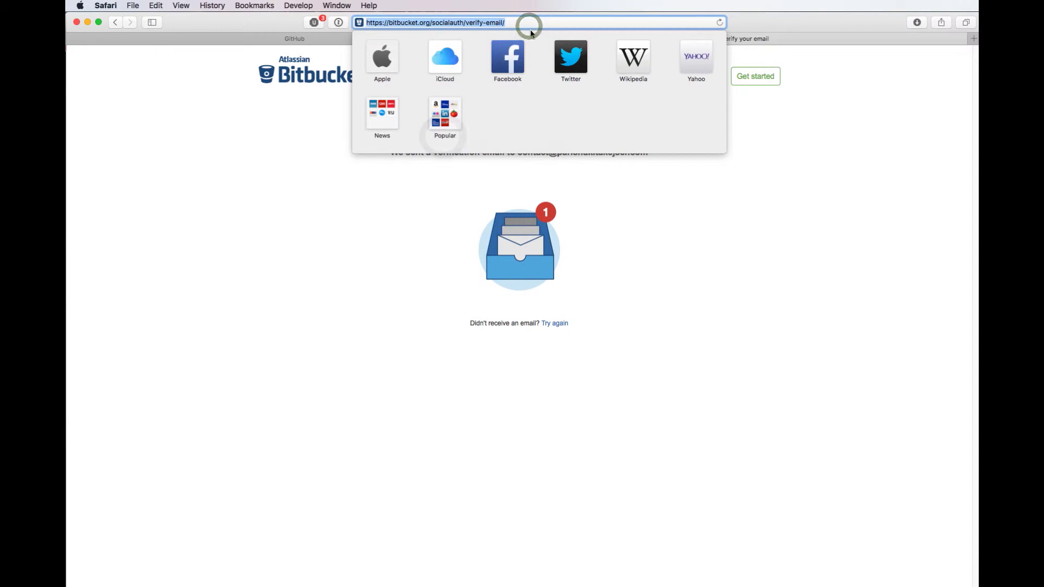
key("super+v")
key("Return")
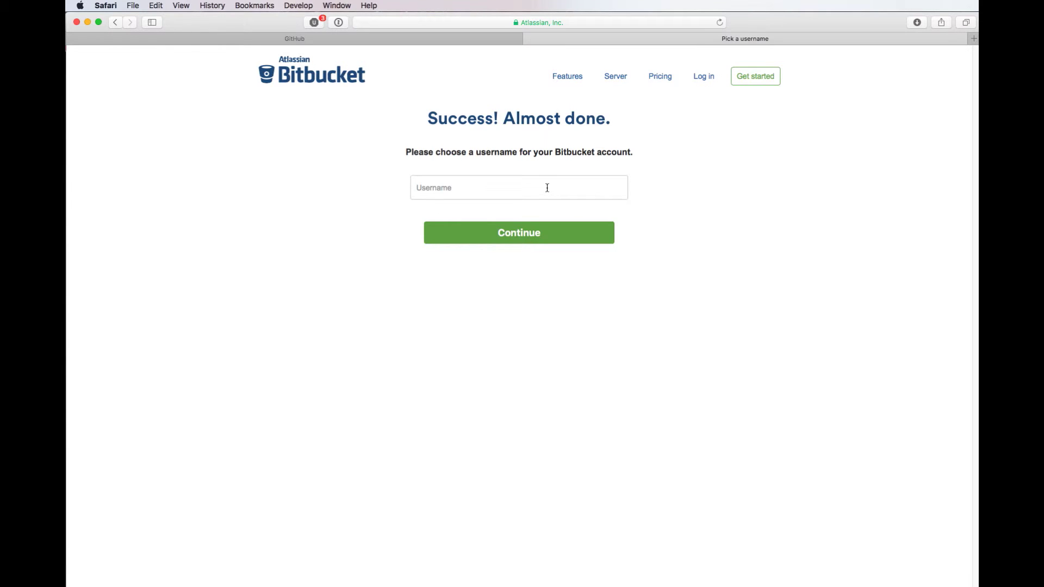
- Enter a username in the Username field and continue to the dashboard
left_click(547, 188)
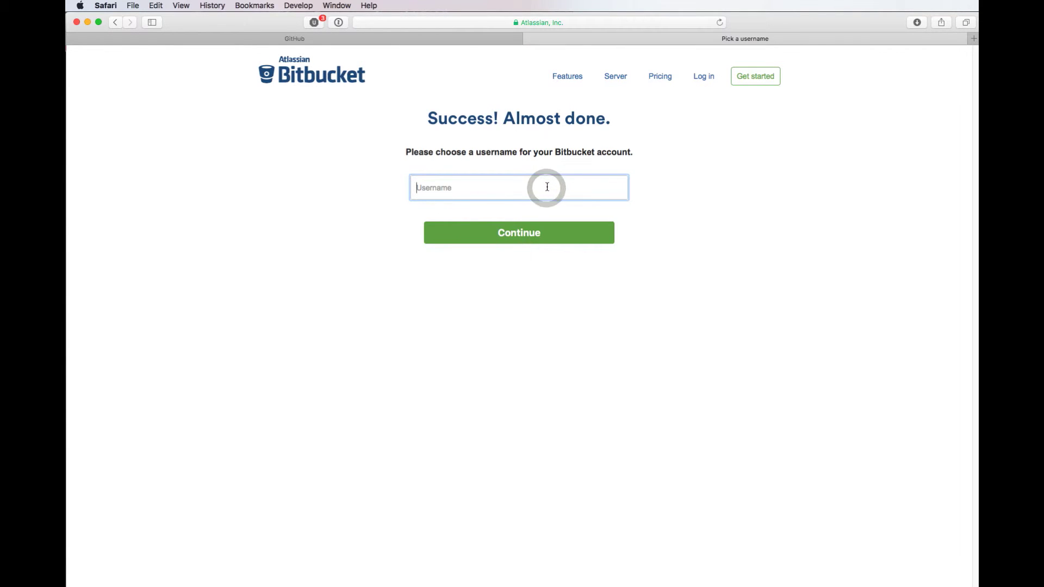
type("parisnakitakejse")
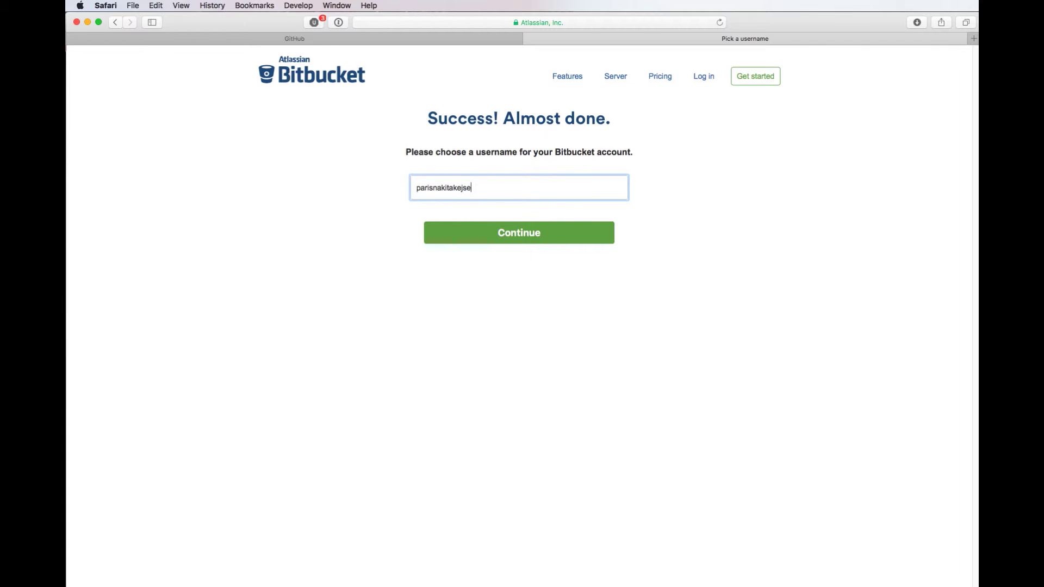
type("r-tuts")
left_click(548, 237)
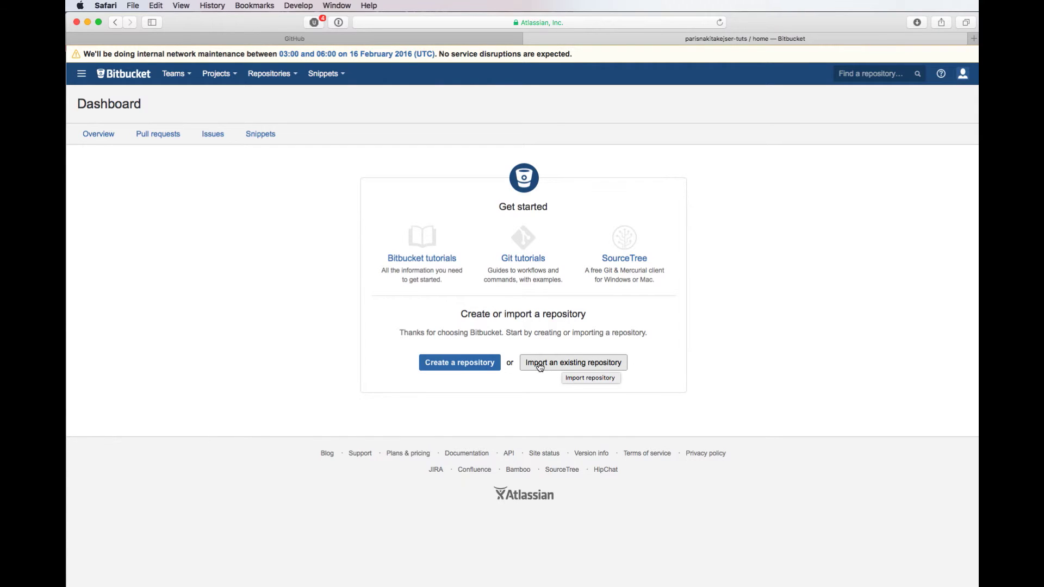
- Select, then deselect, the 'Create or import a repository' text on the dashboard
left_click_drag(426, 310, 603, 334)
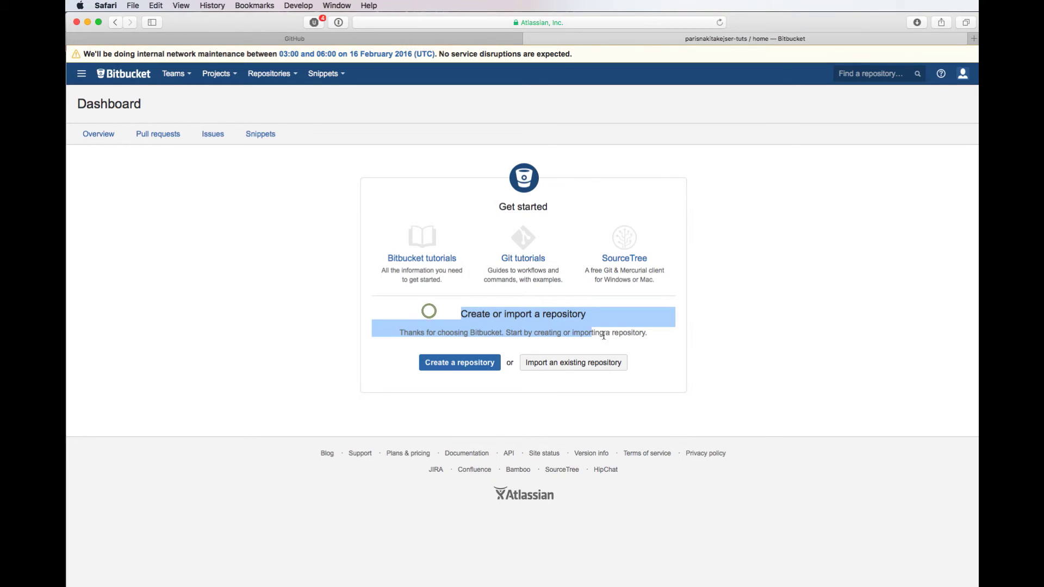
left_click(624, 336)
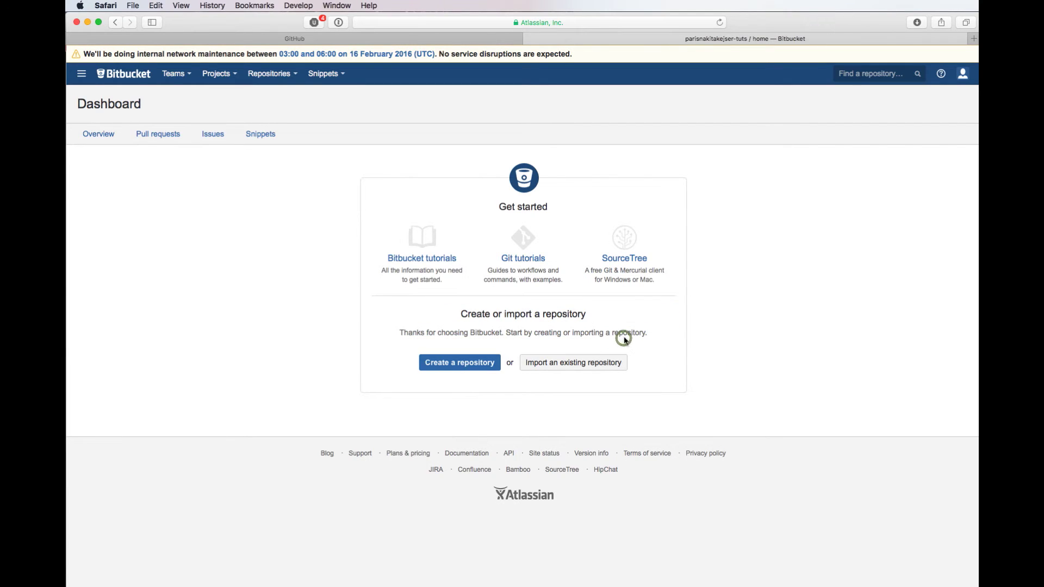
- Choose Bitbucket settings from the avatar menu
left_click(962, 73)
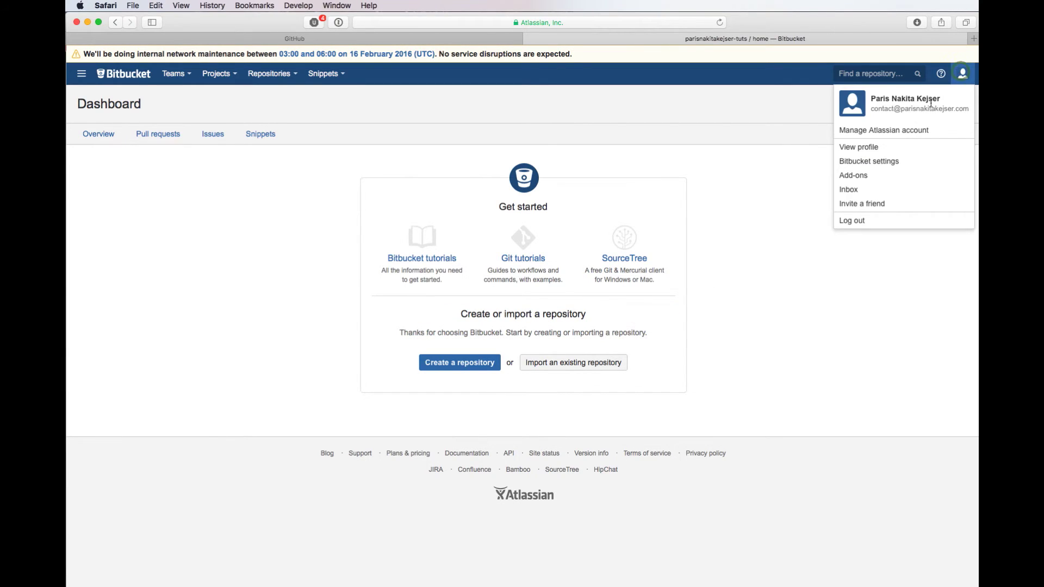
left_click(902, 162)
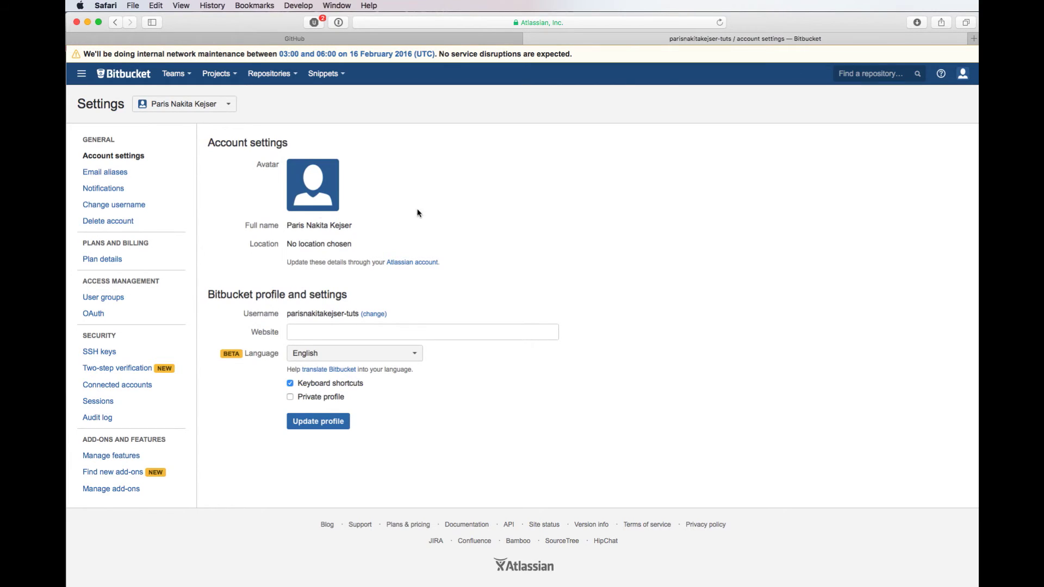
- Open Delete account in the sidebar and confirm permanent deletion
left_click(114, 222)
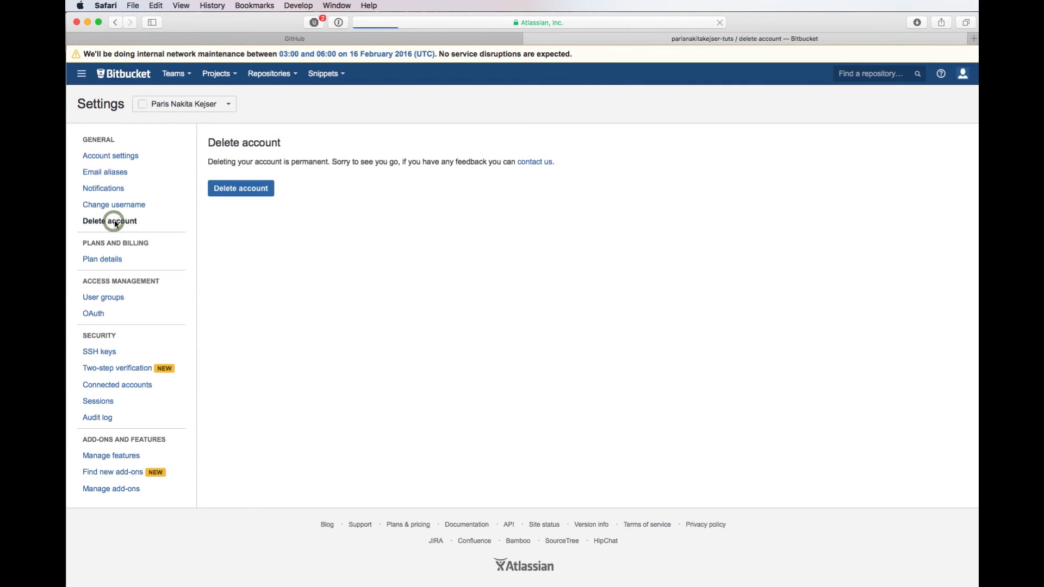
left_click(248, 193)
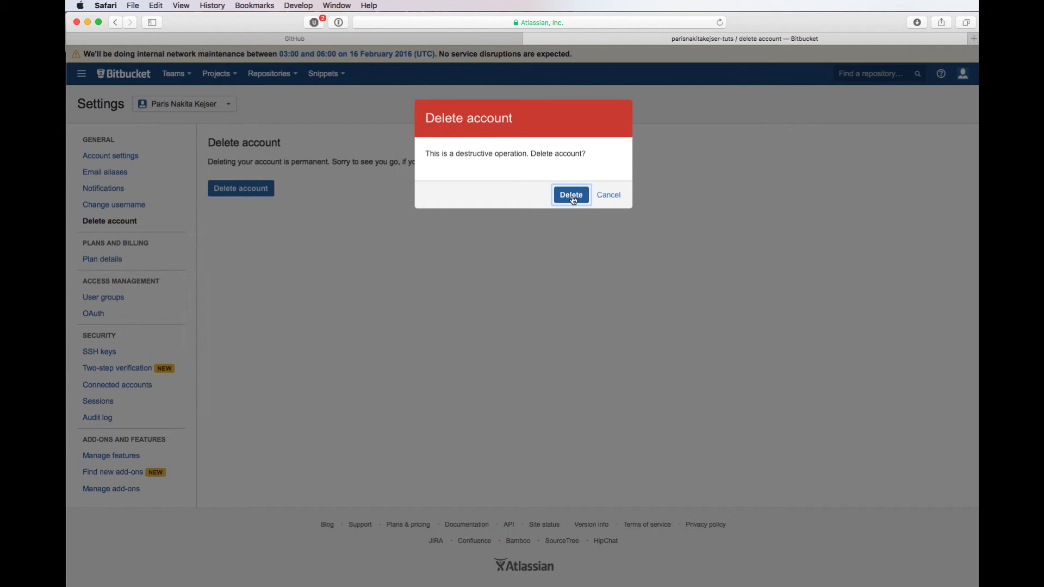
left_click(522, 194)
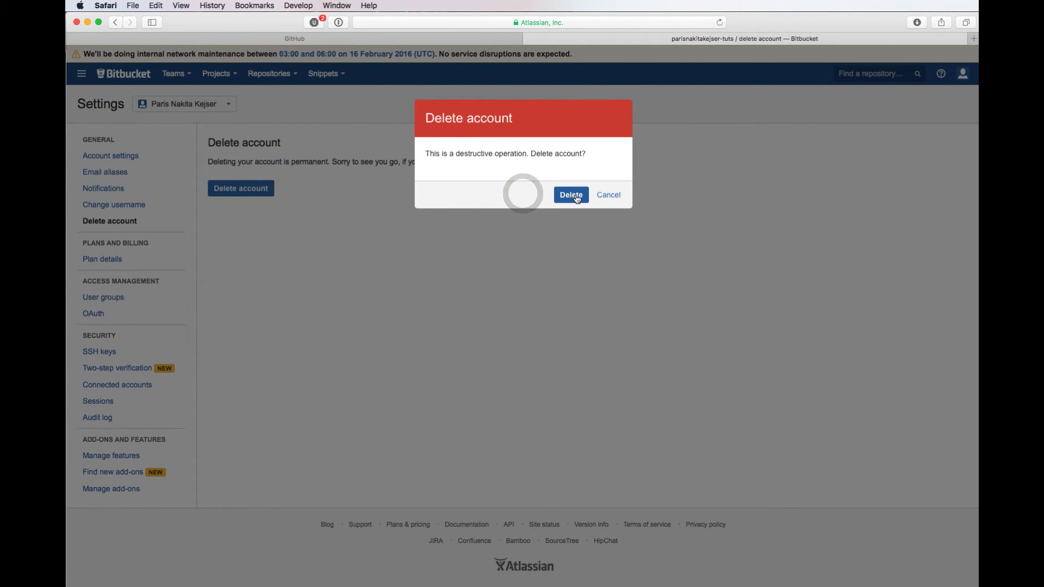
left_click(576, 197)
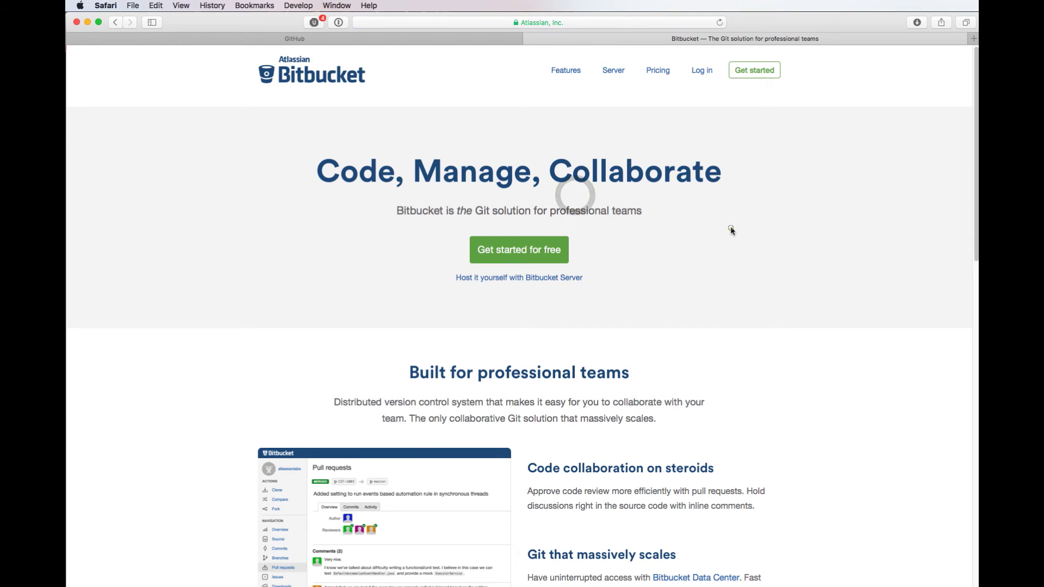
left_click(731, 228)
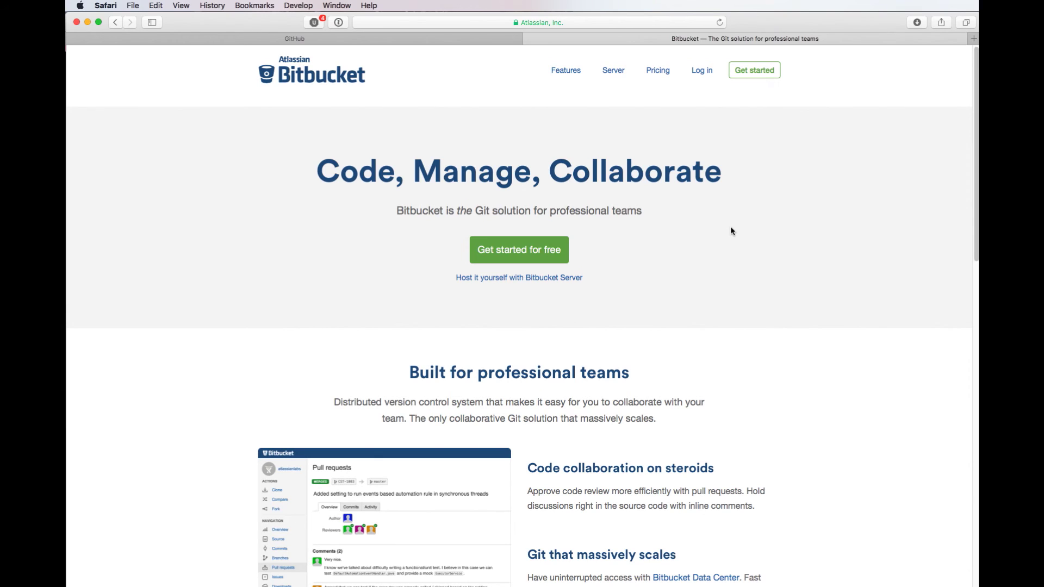
key("super+Tab")
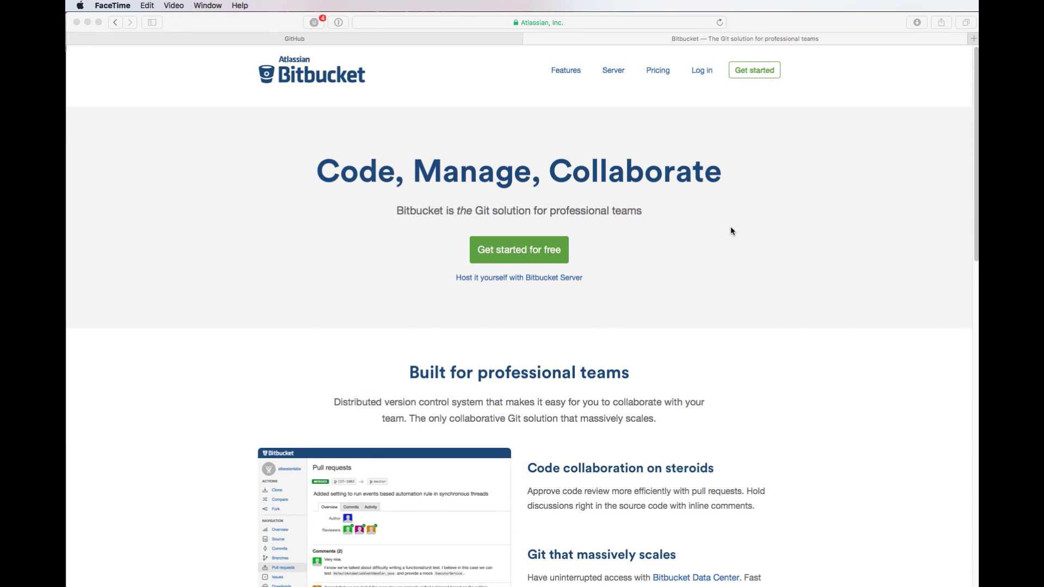